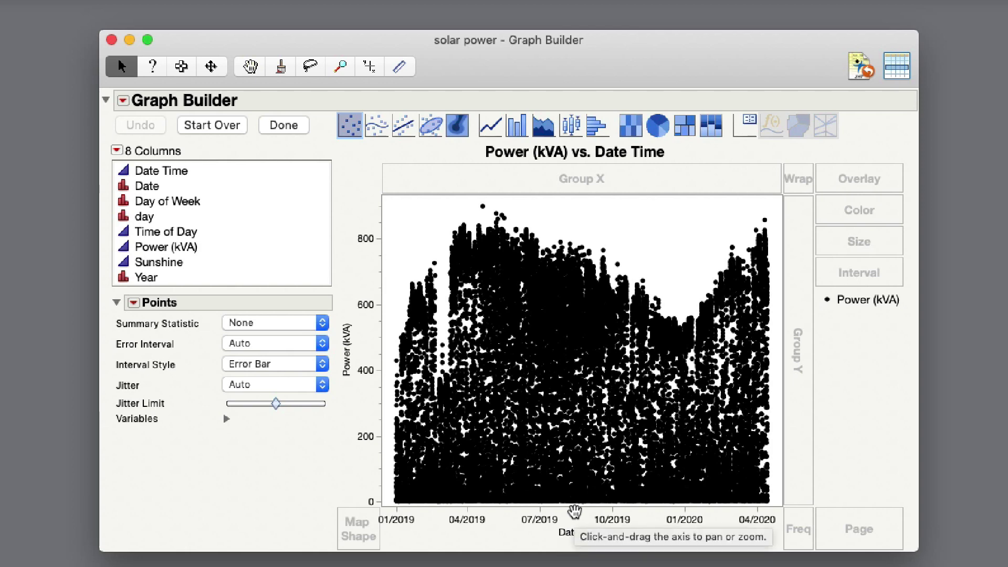
Step: Zoom the Date Time axis into 08/13/2019 and pan forward to later August days
{"action": "left_click_drag", "start_coordinate": [574, 511], "coordinate": [579, 215]}
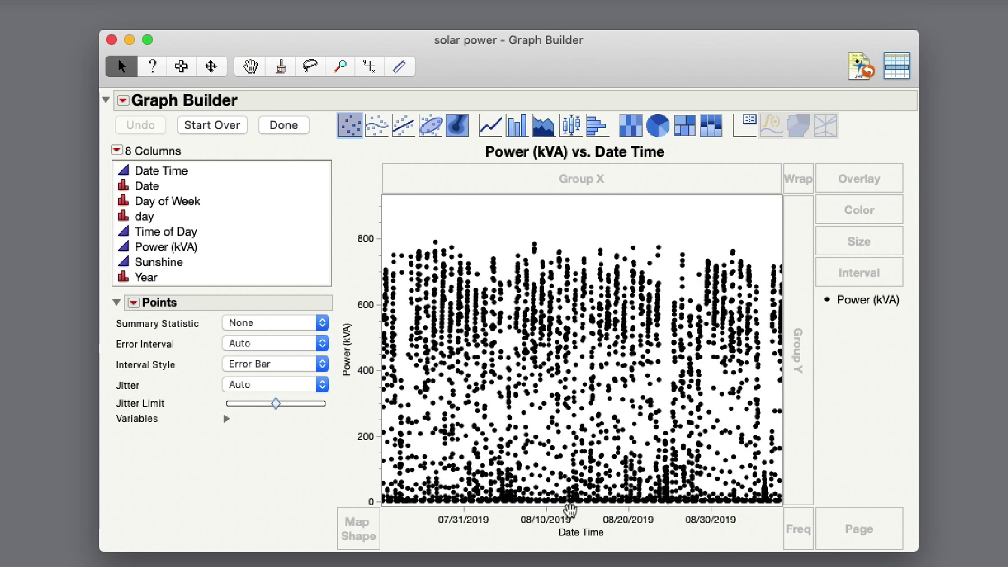
{"action": "left_click_drag", "start_coordinate": [570, 510], "coordinate": [555, 226]}
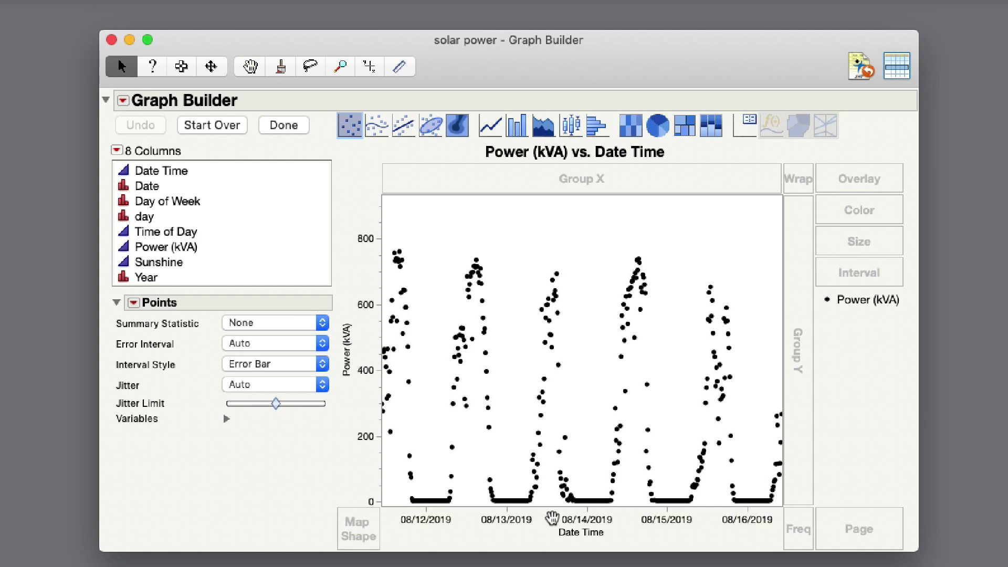
{"action": "left_click_drag", "start_coordinate": [553, 515], "coordinate": [567, 325]}
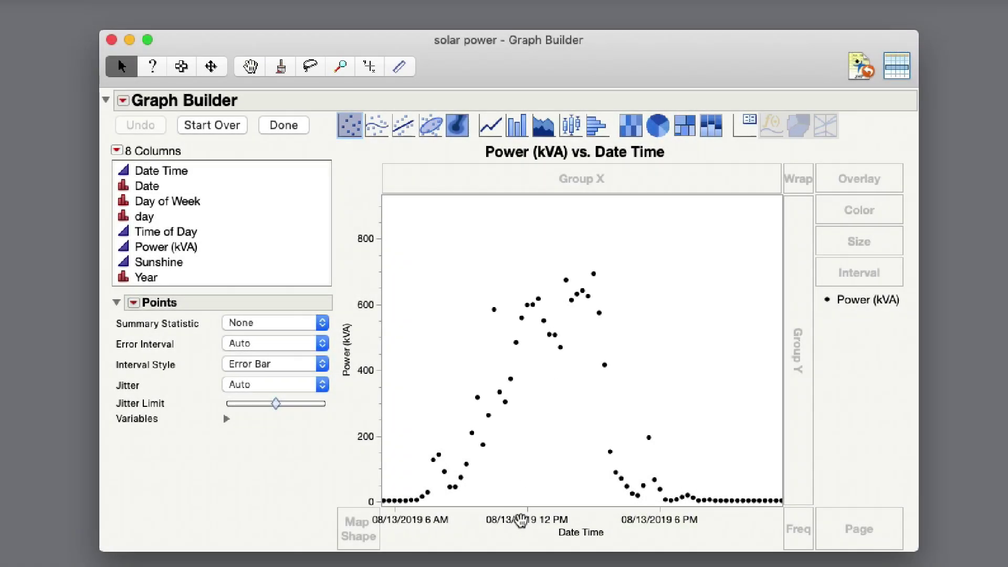
{"action": "left_click_drag", "start_coordinate": [521, 522], "coordinate": [451, 505]}
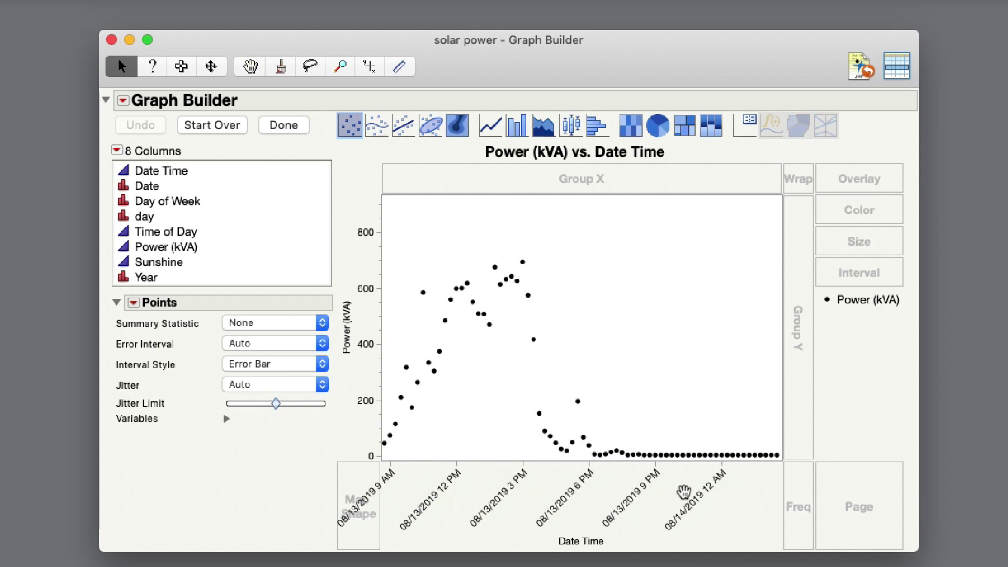
{"action": "left_click_drag", "start_coordinate": [688, 491], "coordinate": [329, 493]}
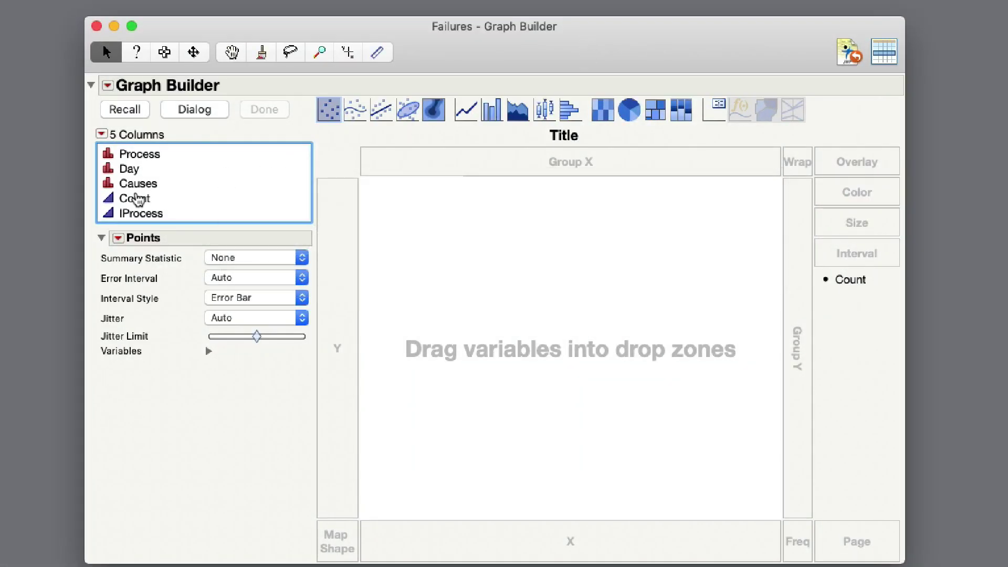
Step: Plot Count on the Y axis as a line showing Mean(Count), about 3.8
{"action": "left_click_drag", "start_coordinate": [135, 198], "coordinate": [339, 275]}
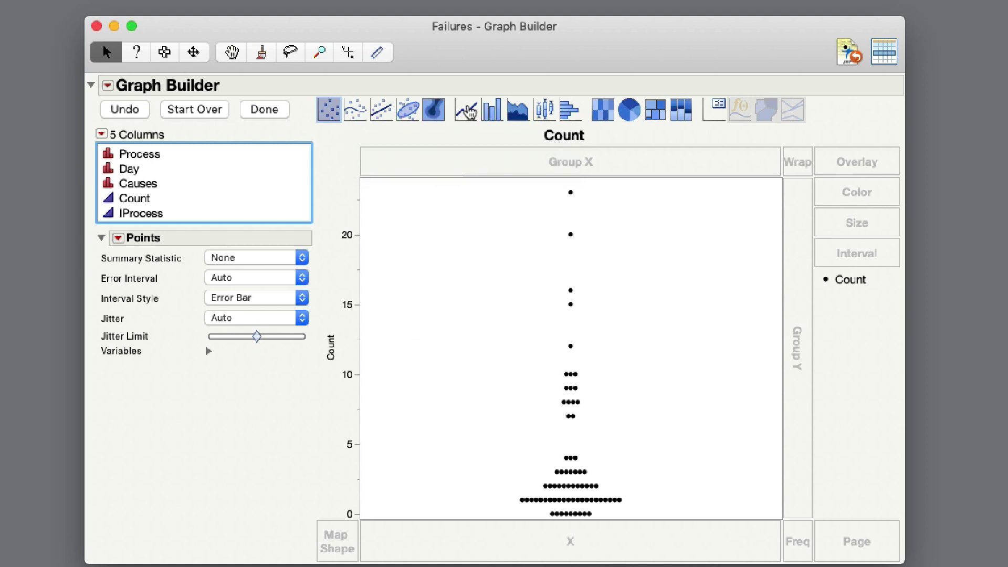
{"action": "left_click", "coordinate": [466, 111]}
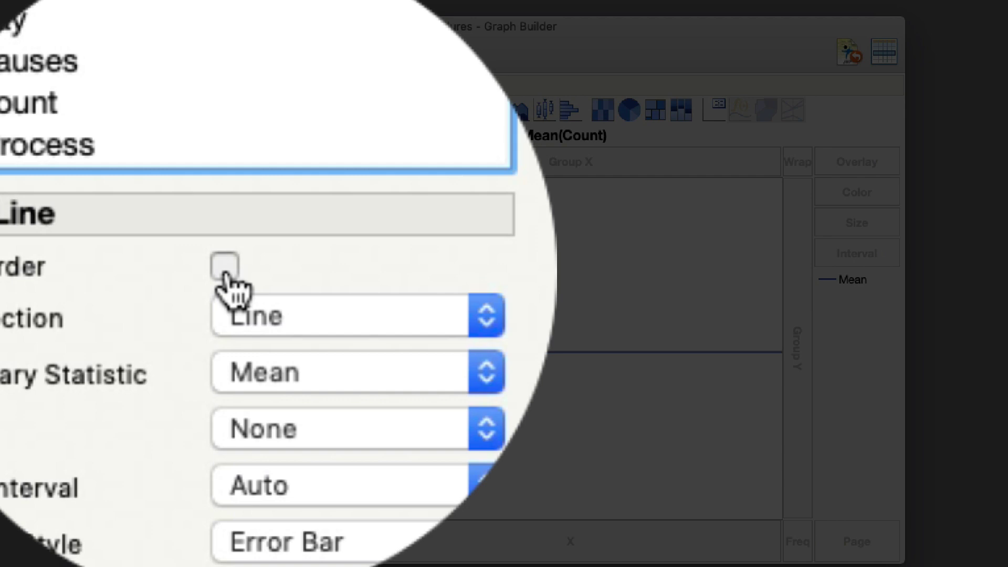
Step: Switch the Count line to row order so it traces each row, peaking near 23
{"action": "left_click", "coordinate": [209, 257]}
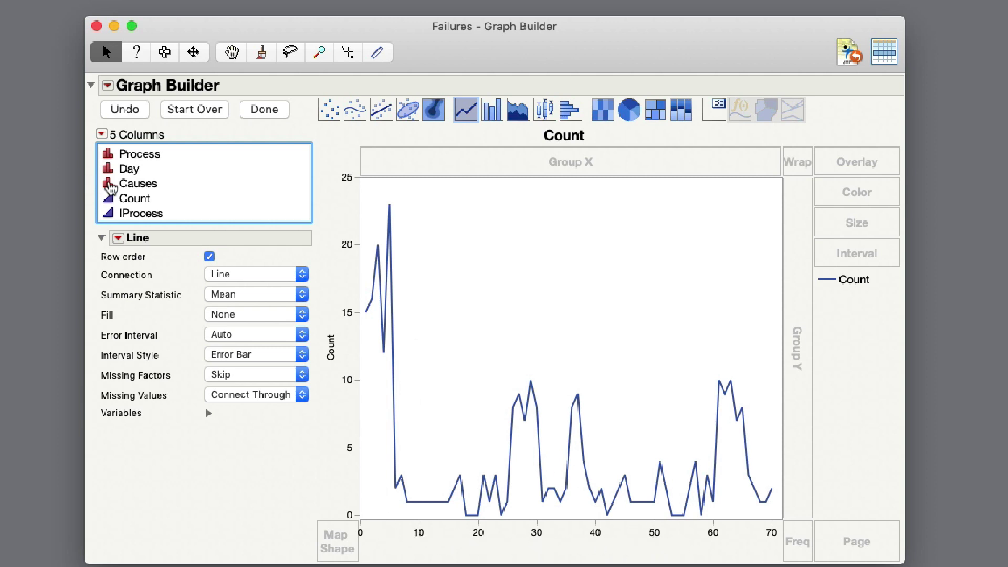
{"action": "left_click", "coordinate": [111, 187]}
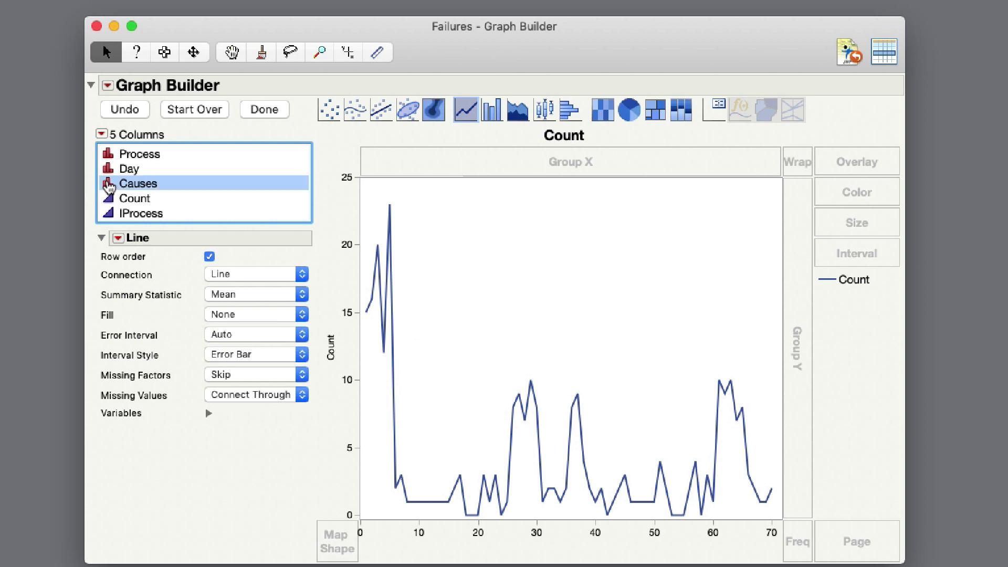
Step: Overlay the Count line by Process and add Causes as Group X panels
{"action": "left_click_drag", "start_coordinate": [110, 154], "coordinate": [871, 161]}
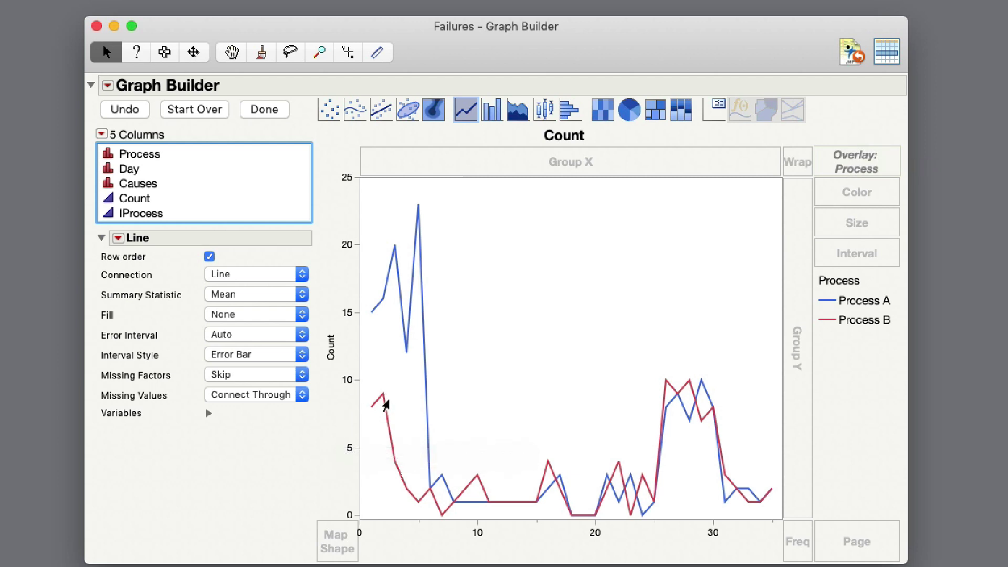
{"action": "mouse_move", "coordinate": [386, 289]}
{"action": "mouse_move", "coordinate": [380, 403]}
{"action": "left_click", "coordinate": [136, 184]}
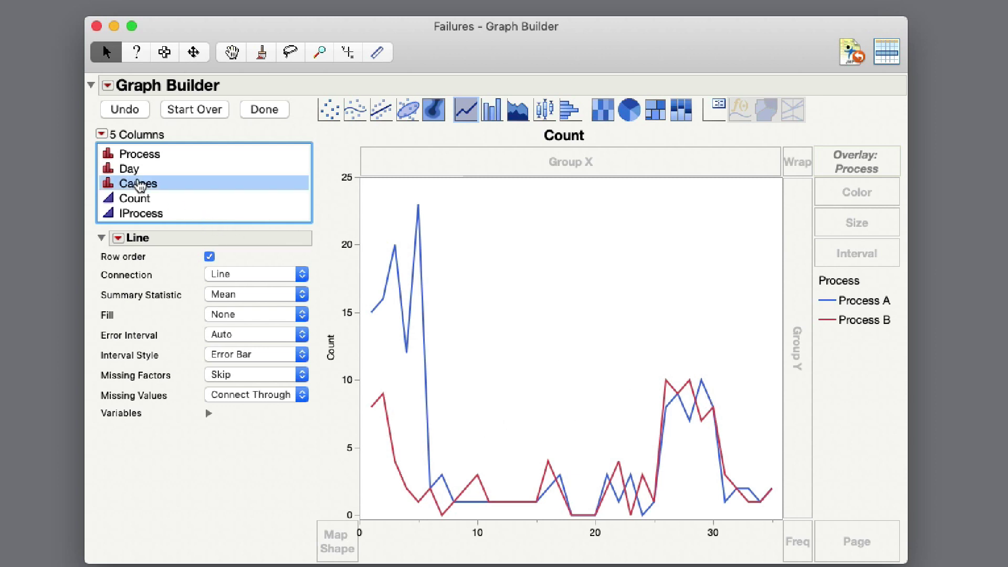
{"action": "left_click_drag", "start_coordinate": [136, 187], "coordinate": [571, 158]}
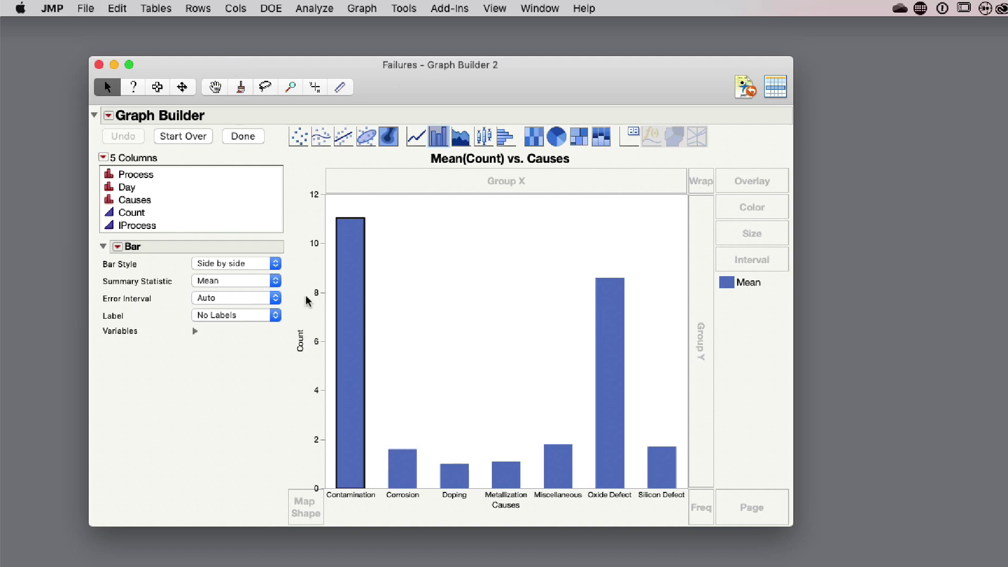
Step: Change the bar Summary Statistic from Mean to Cumulative Sum, reaching about 268
{"action": "left_click", "coordinate": [275, 281]}
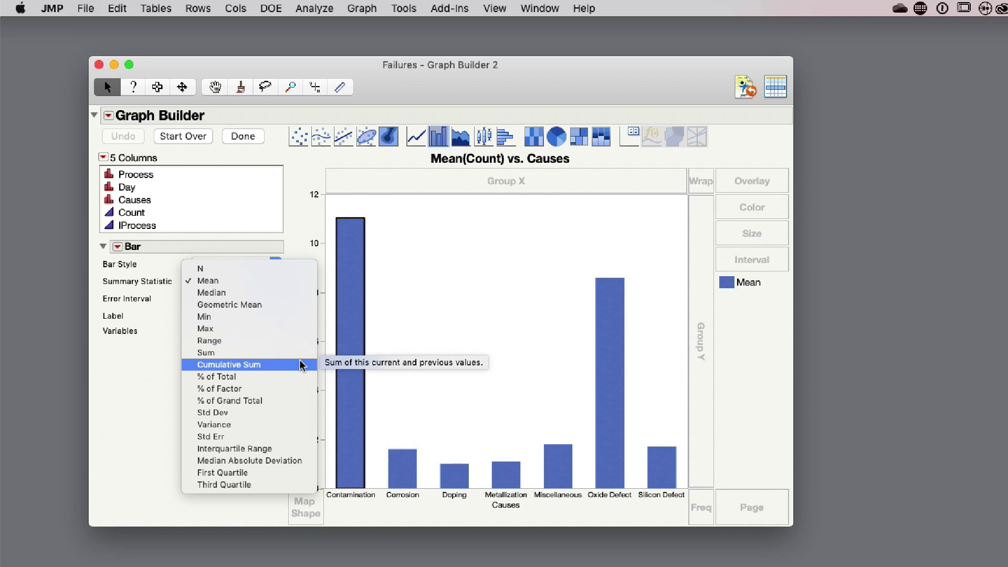
{"action": "left_click", "coordinate": [91, 360]}
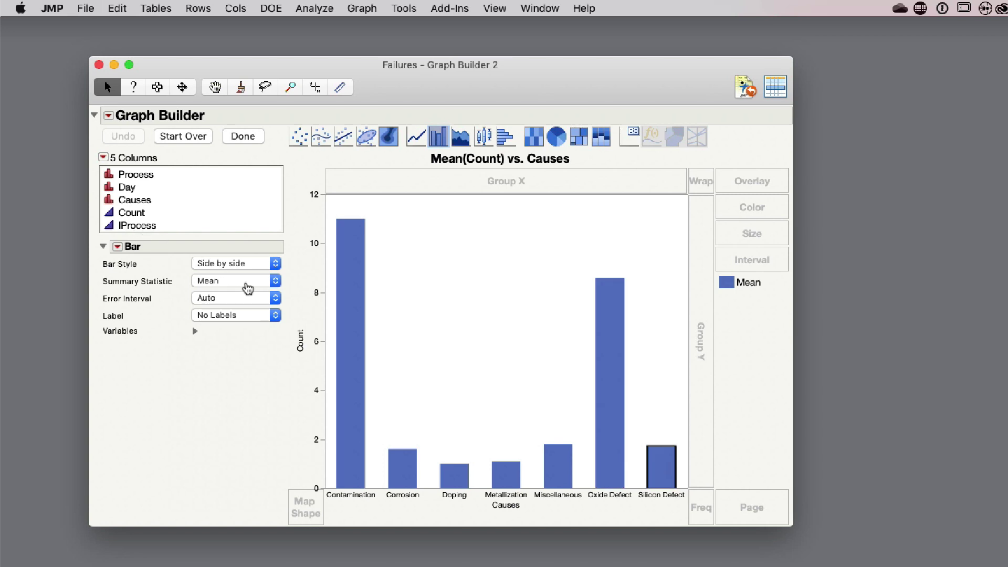
{"action": "left_click", "coordinate": [276, 281]}
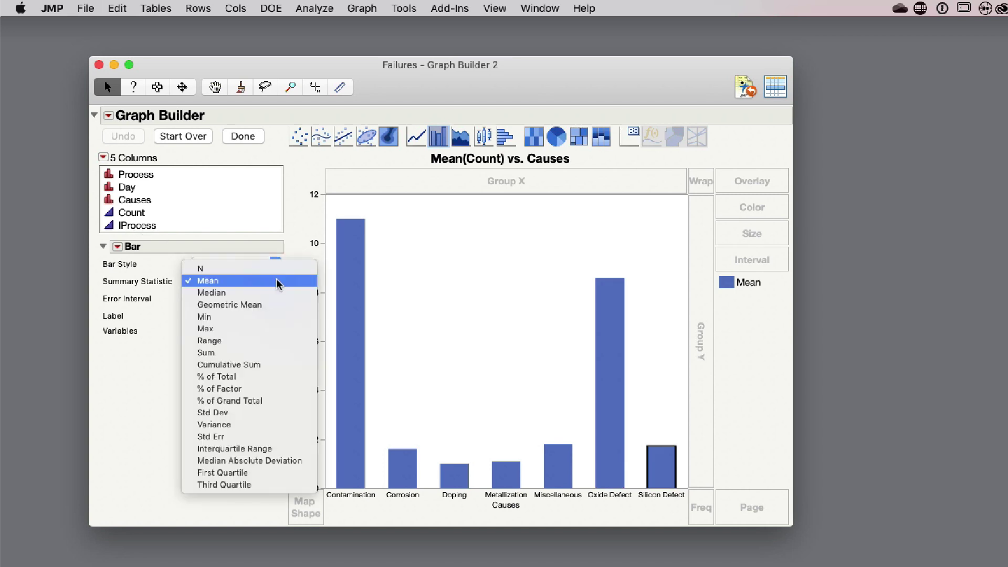
{"action": "left_click", "coordinate": [292, 366]}
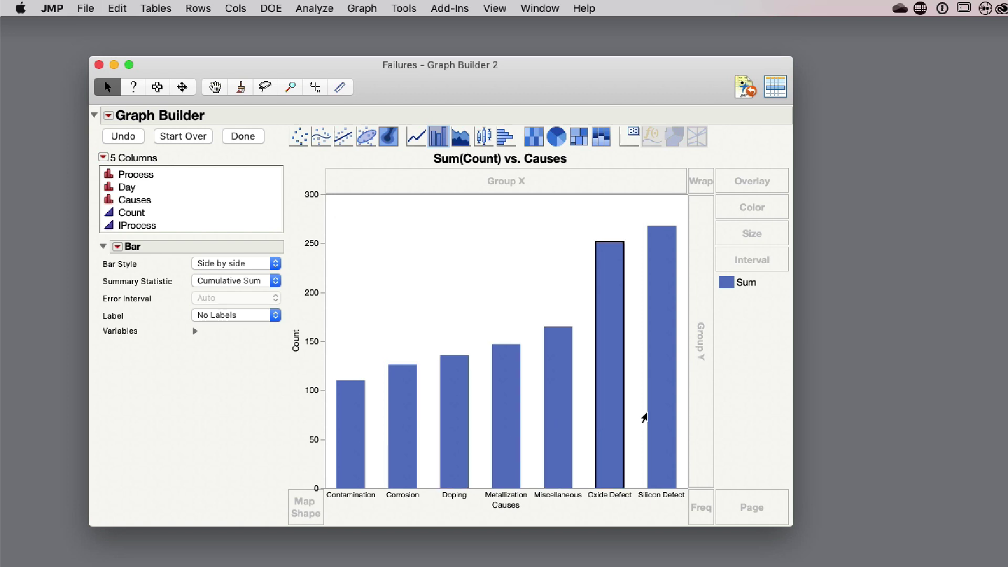
{"action": "mouse_move", "coordinate": [652, 415]}
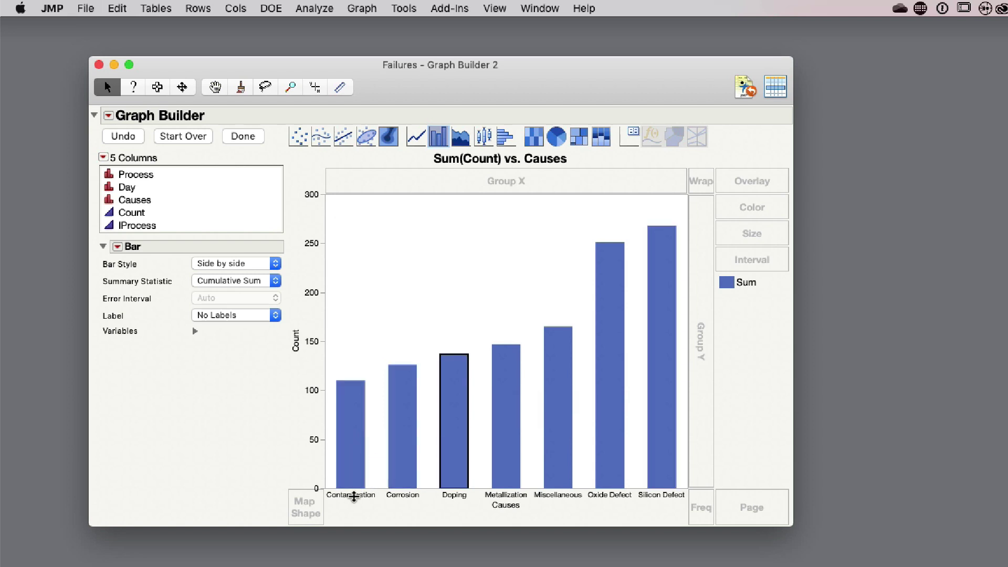
{"action": "mouse_move", "coordinate": [352, 384]}
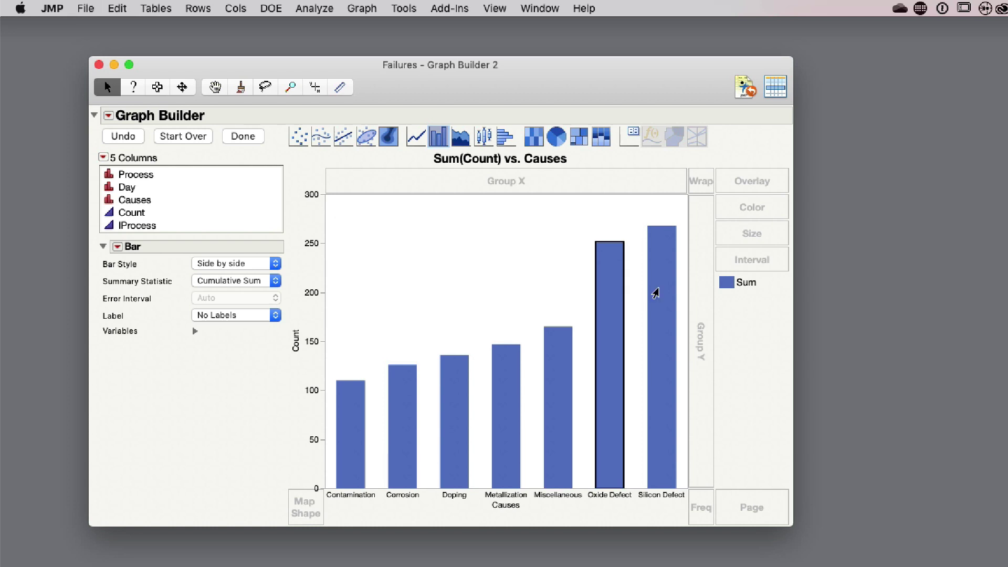
{"action": "mouse_move", "coordinate": [656, 294]}
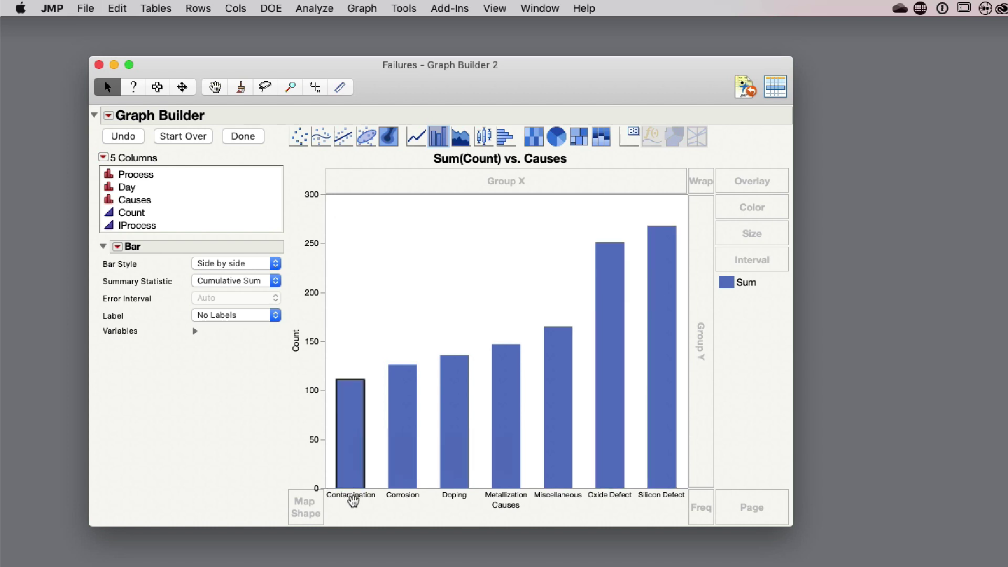
Step: Order the Causes axis ascending by Count, then select the Oxide Defect and Contamination bars
{"action": "right_click", "coordinate": [351, 503]}
{"action": "mouse_move", "coordinate": [453, 512]}
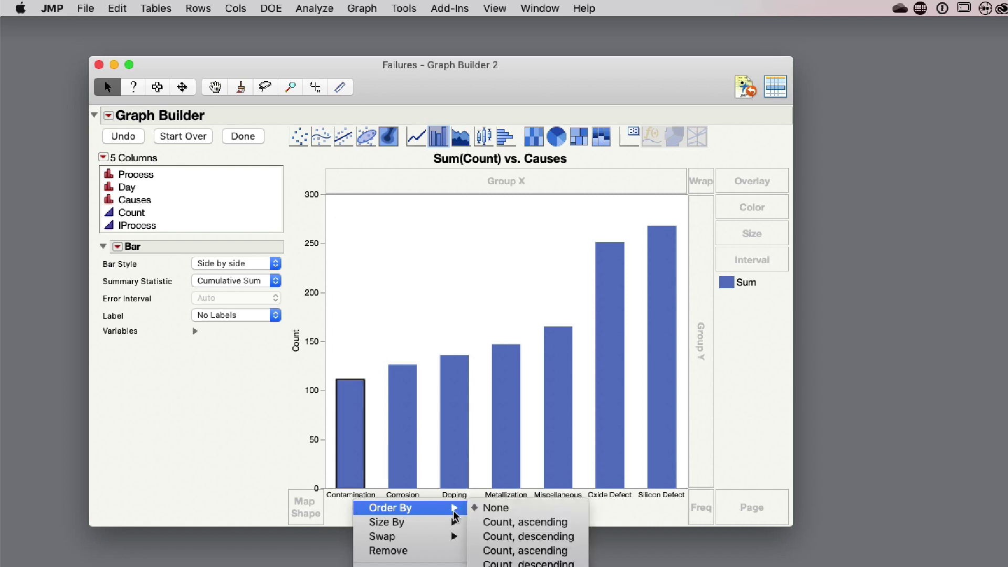
{"action": "left_click", "coordinate": [542, 527]}
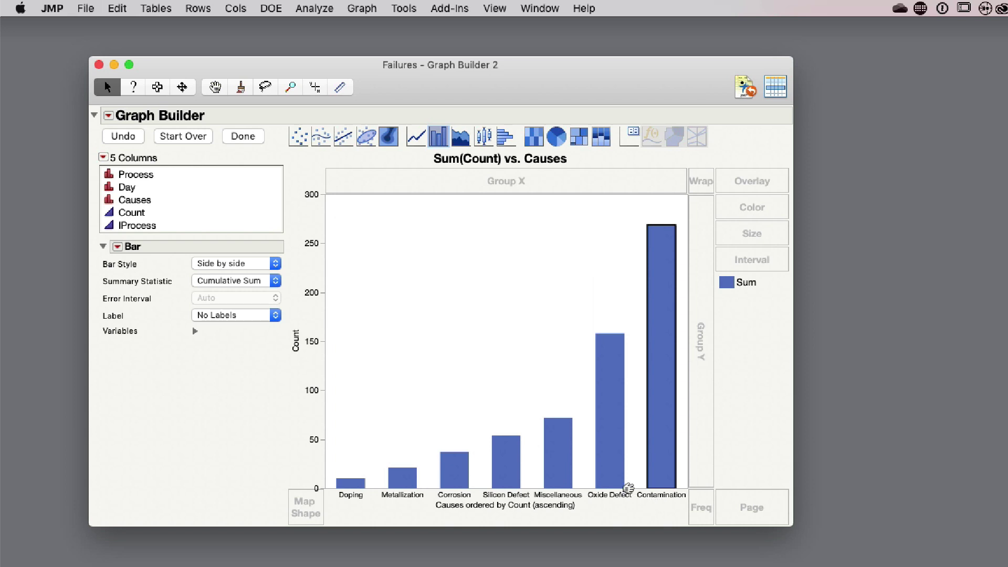
{"action": "left_click", "coordinate": [616, 447]}
{"action": "left_click", "coordinate": [652, 429]}
Step: Overlay the bars by Process and select Process A and B Contamination bars
{"action": "left_click_drag", "start_coordinate": [143, 173], "coordinate": [756, 180]}
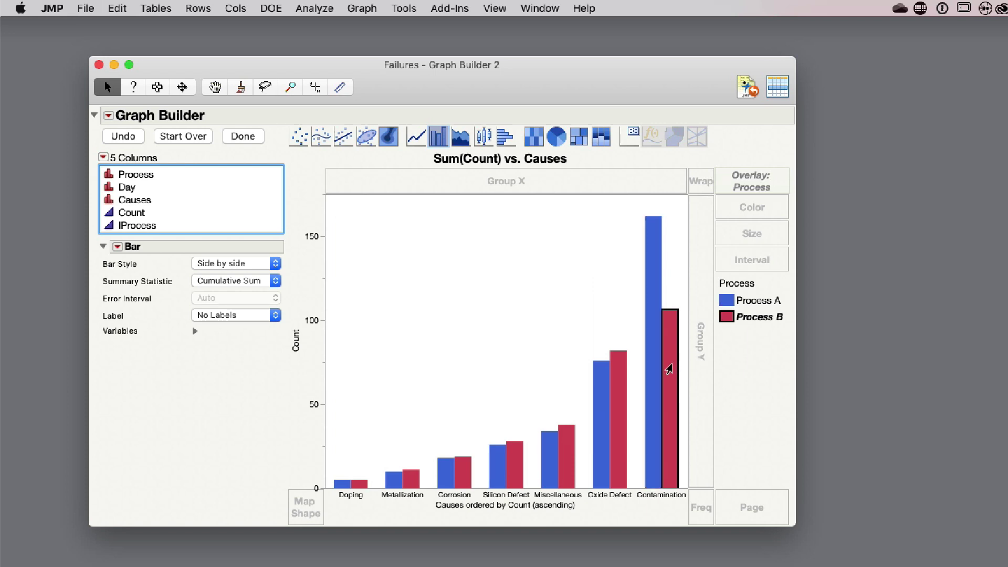
{"action": "left_click", "coordinate": [650, 368]}
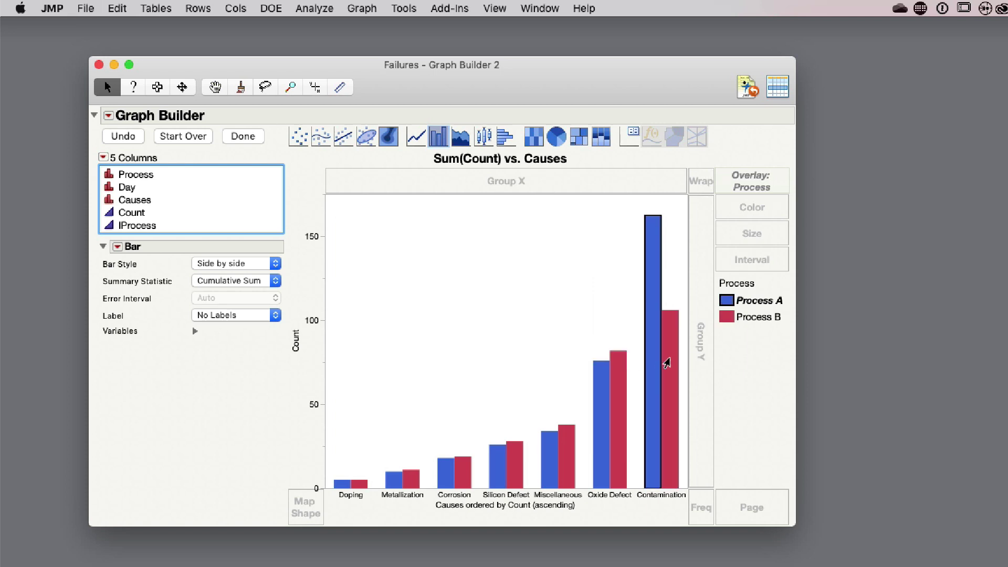
{"action": "left_click", "coordinate": [670, 360]}
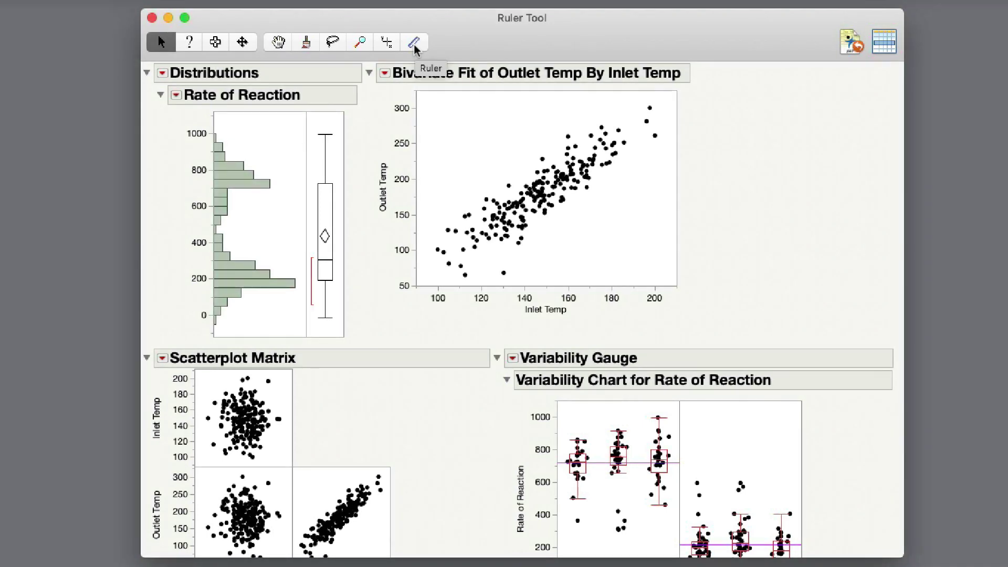
Step: Using the Ruler tool, measure the drop from the 700 Rate of Reaction bar's top
{"action": "left_click", "coordinate": [414, 45]}
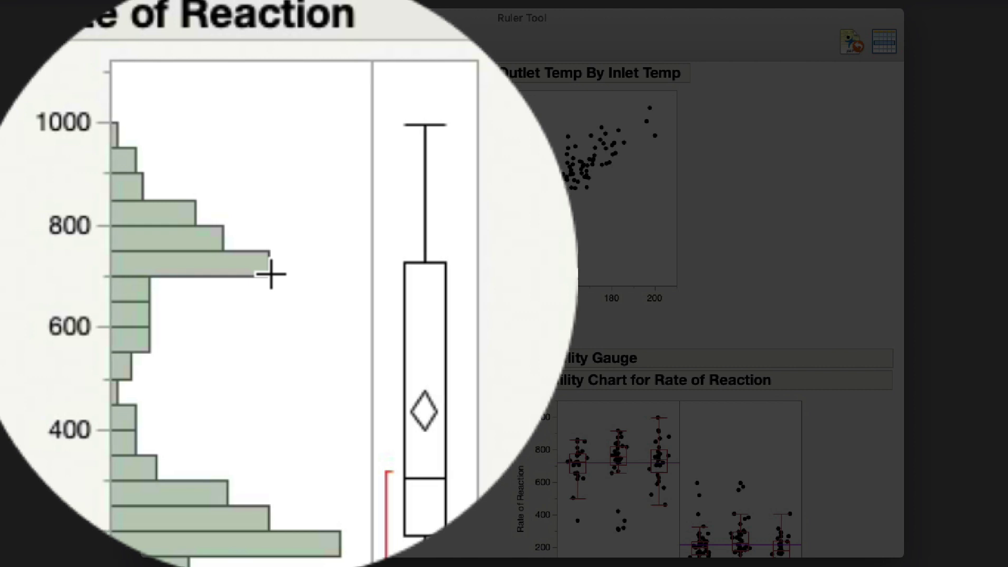
{"action": "left_click_drag", "start_coordinate": [271, 274], "coordinate": [271, 274]}
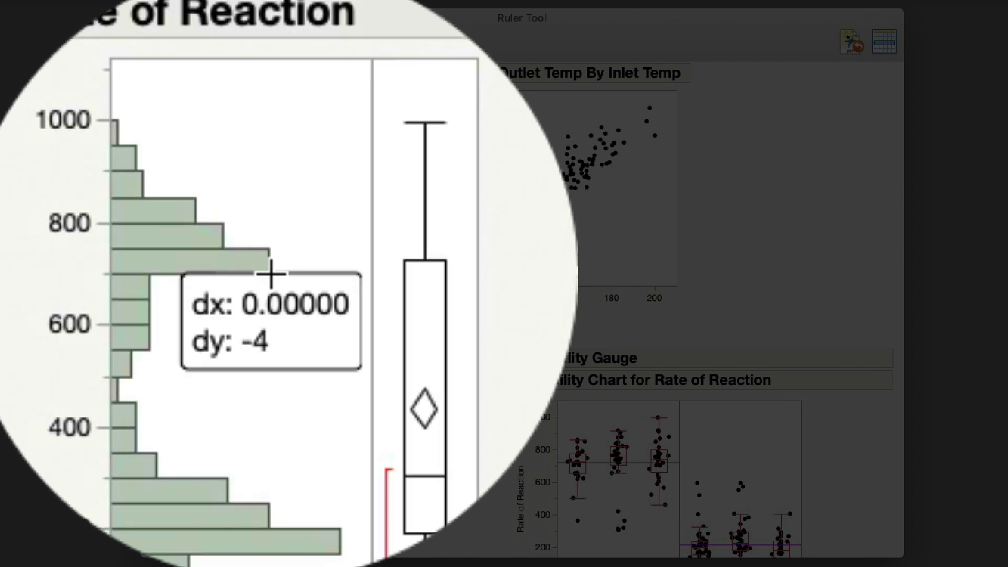
{"action": "left_click_drag", "start_coordinate": [271, 274], "coordinate": [271, 274]}
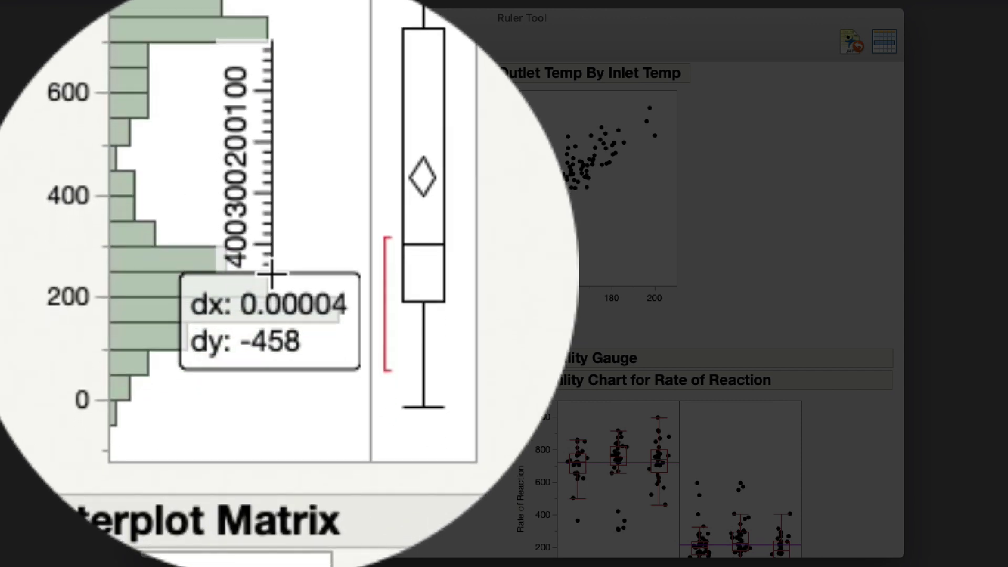
{"action": "left_click_drag", "start_coordinate": [271, 274], "coordinate": [271, 273]}
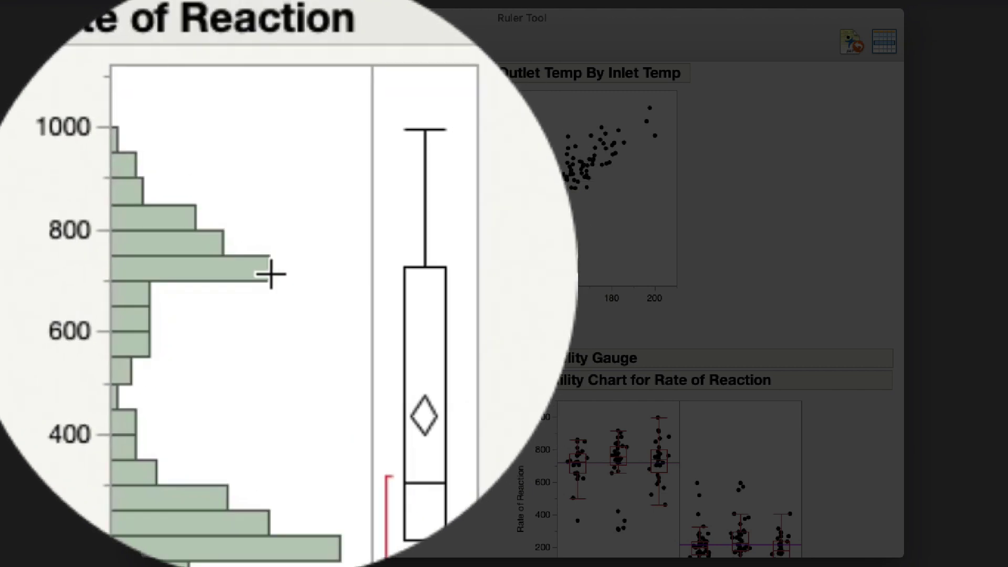
{"action": "left_click_drag", "start_coordinate": [271, 274], "coordinate": [272, 272]}
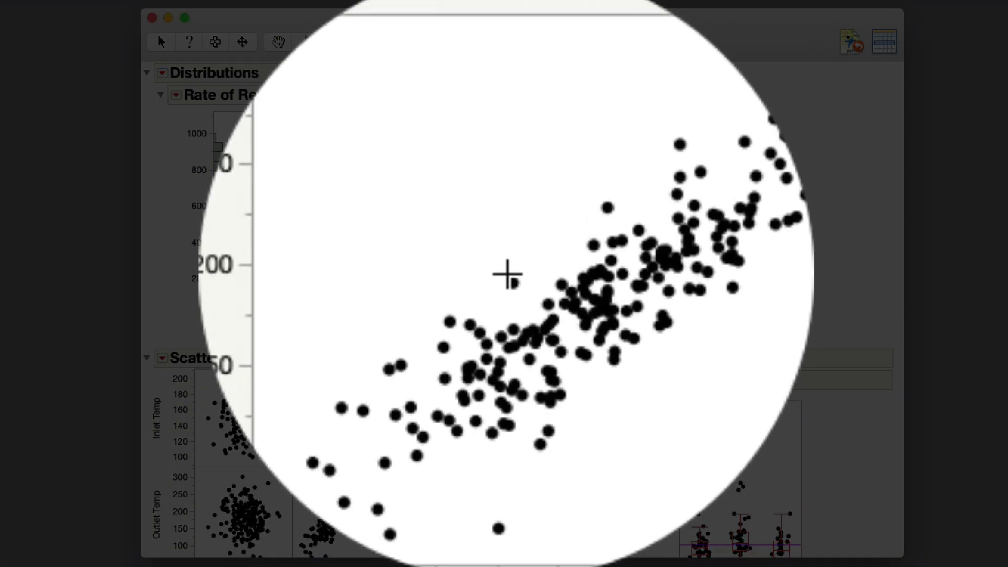
Step: Measure spans across the Outlet Temp vs Inlet Temp points, including 48.0 (dx 17.6, dy -44.7)
{"action": "left_click_drag", "start_coordinate": [512, 247], "coordinate": [546, 274]}
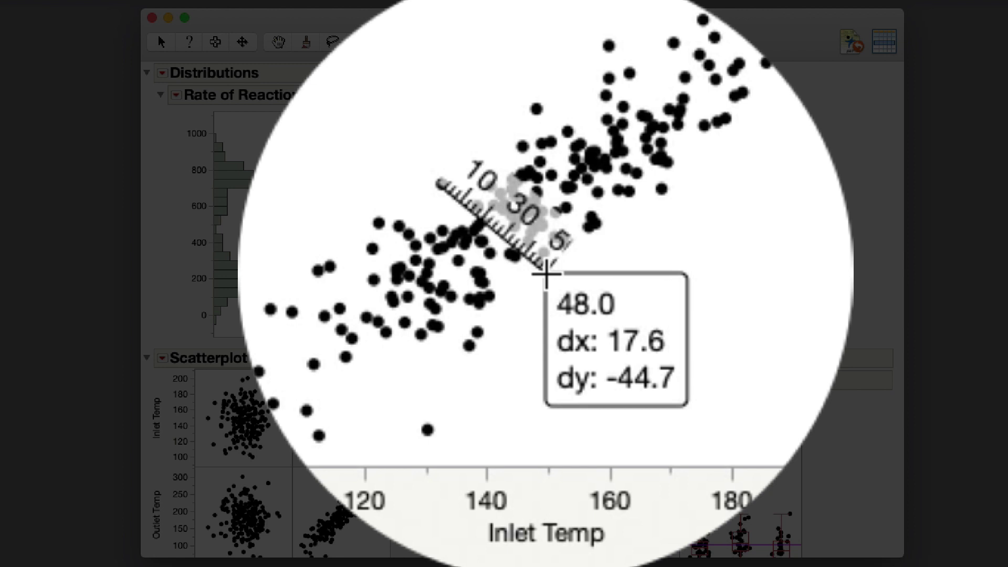
{"action": "left_click_drag", "start_coordinate": [546, 274], "coordinate": [556, 271]}
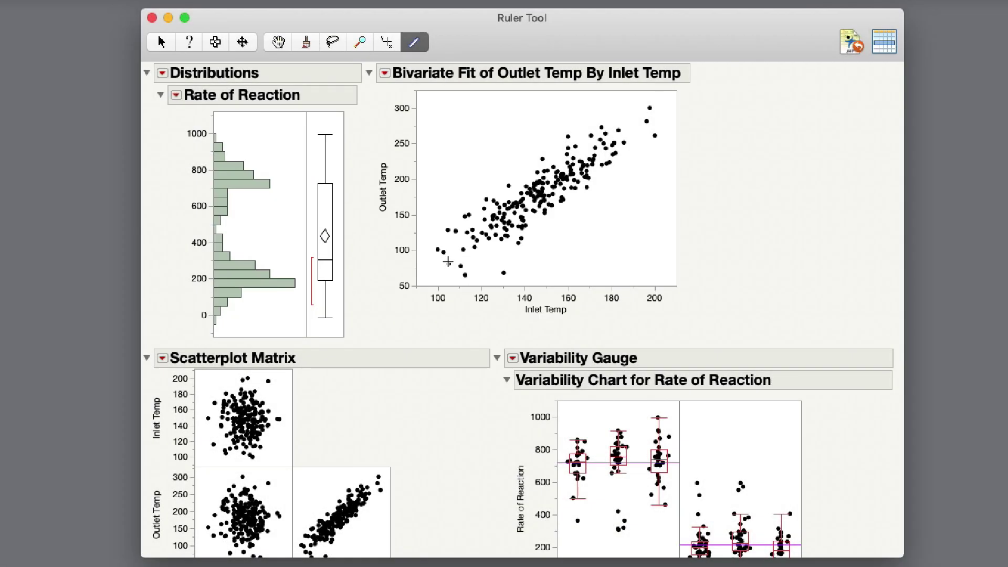
{"action": "left_click_drag", "start_coordinate": [449, 262], "coordinate": [611, 147]}
Step: Measure spans in the scatterplot matrix cells and a 500 drop from the KG1 Green box
{"action": "scroll", "coordinate": [423, 378], "scroll_direction": "down", "scroll_amount": 2}
{"action": "scroll", "coordinate": [423, 378], "scroll_direction": "down", "scroll_amount": 4}
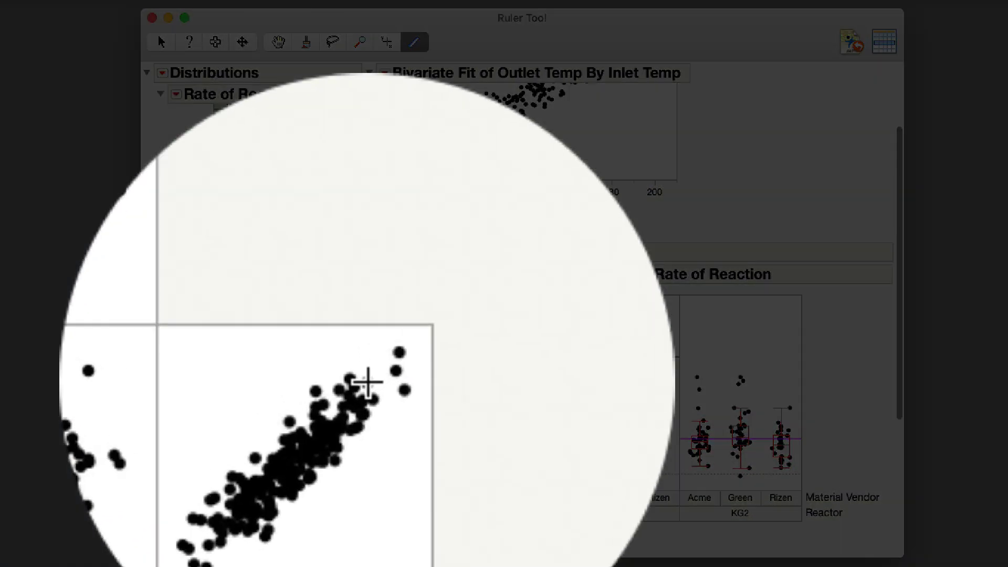
{"action": "left_click_drag", "start_coordinate": [368, 382], "coordinate": [325, 429]}
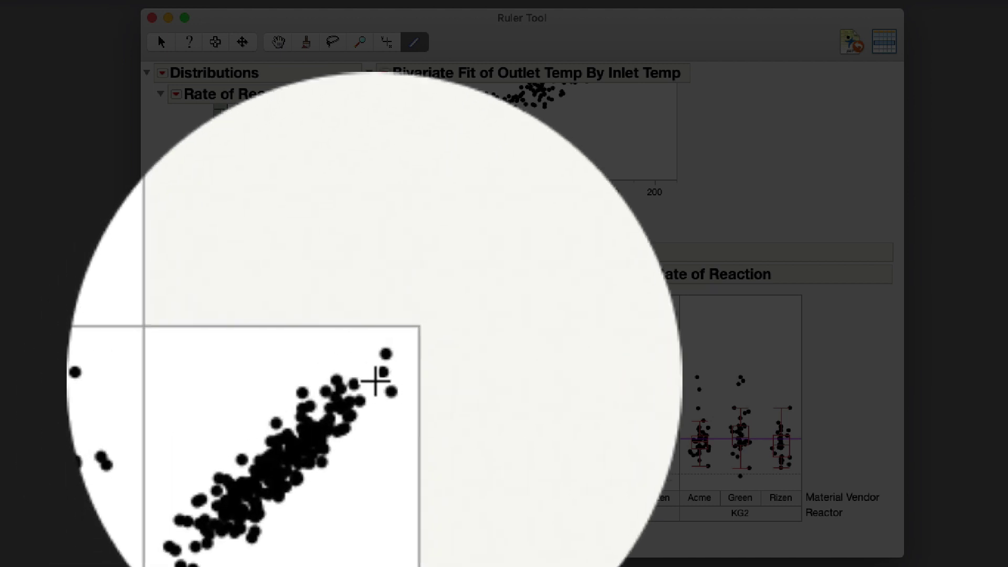
{"action": "left_click_drag", "start_coordinate": [379, 362], "coordinate": [379, 379]}
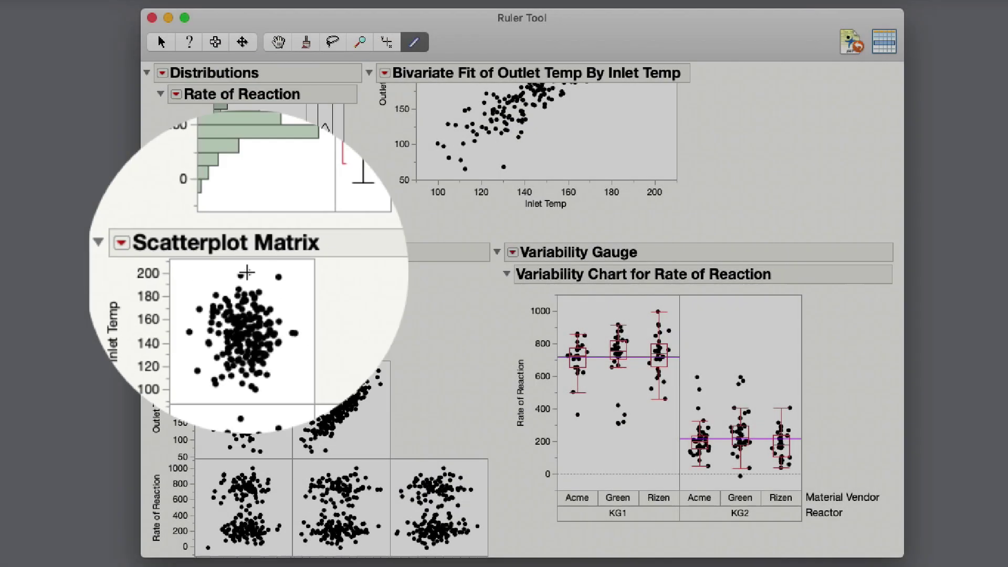
{"action": "left_click_drag", "start_coordinate": [246, 272], "coordinate": [280, 315]}
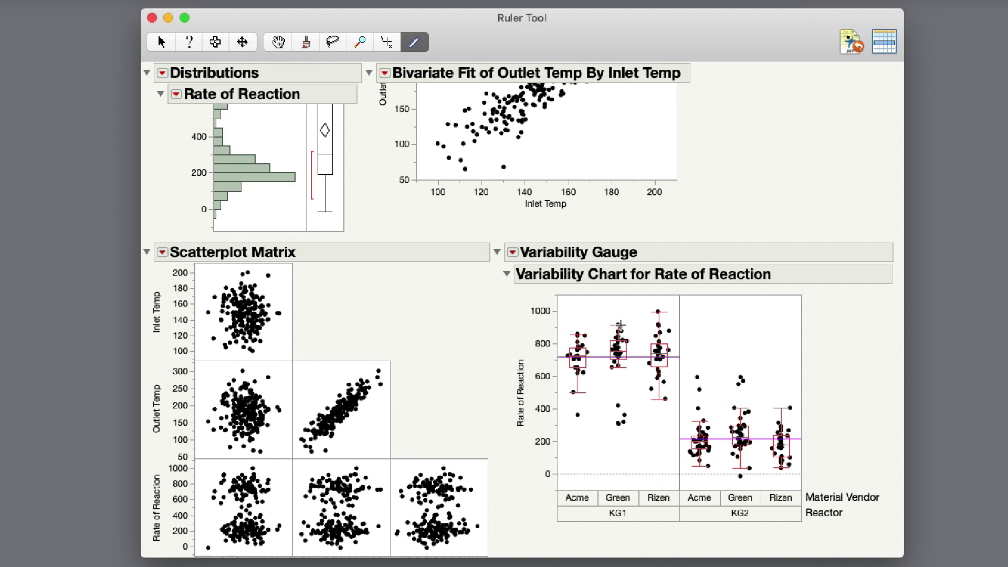
{"action": "left_click_drag", "start_coordinate": [619, 324], "coordinate": [618, 406]}
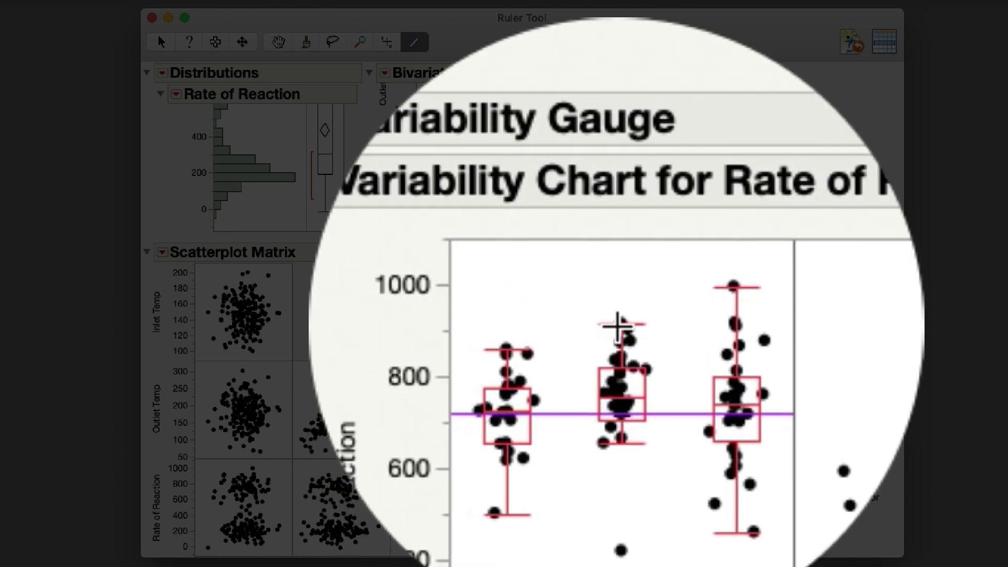
{"action": "left_click_drag", "start_coordinate": [617, 326], "coordinate": [617, 406]}
Step: Use the ruler to measure the Reactor trace's drop and one more span in the Prediction Profiler
{"action": "scroll", "coordinate": [502, 365], "scroll_direction": "down", "scroll_amount": 5}
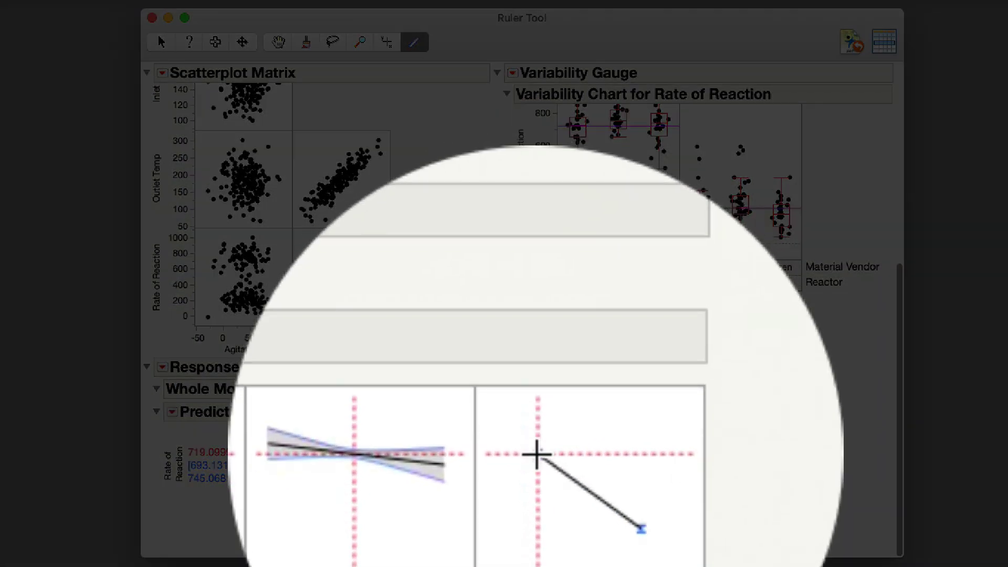
{"action": "left_click_drag", "start_coordinate": [537, 455], "coordinate": [575, 481]}
{"action": "left_click_drag", "start_coordinate": [393, 459], "coordinate": [445, 448]}
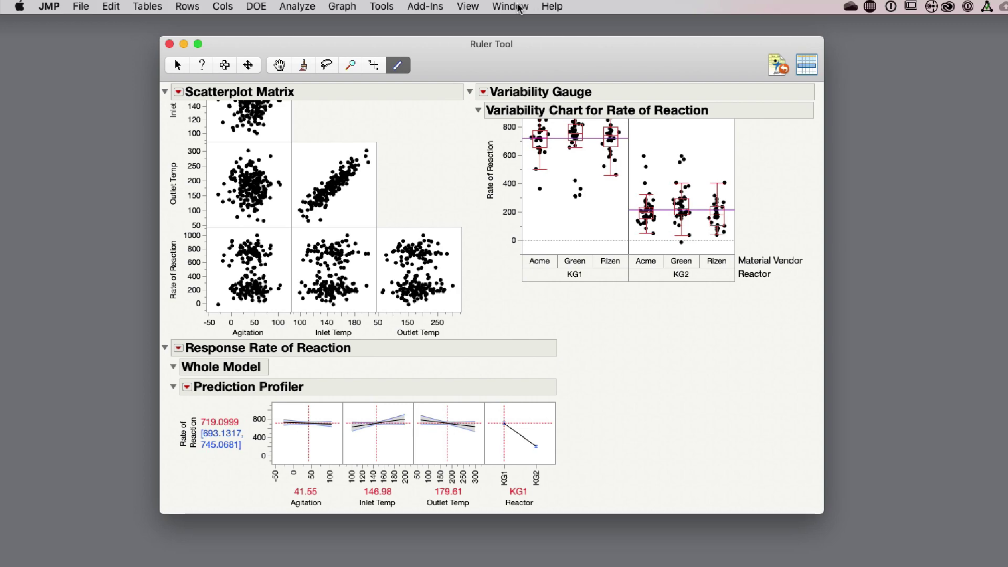
Step: Open the JMP Log from the Window menu and review the recorded ruler measurements
{"action": "left_click", "coordinate": [511, 6]}
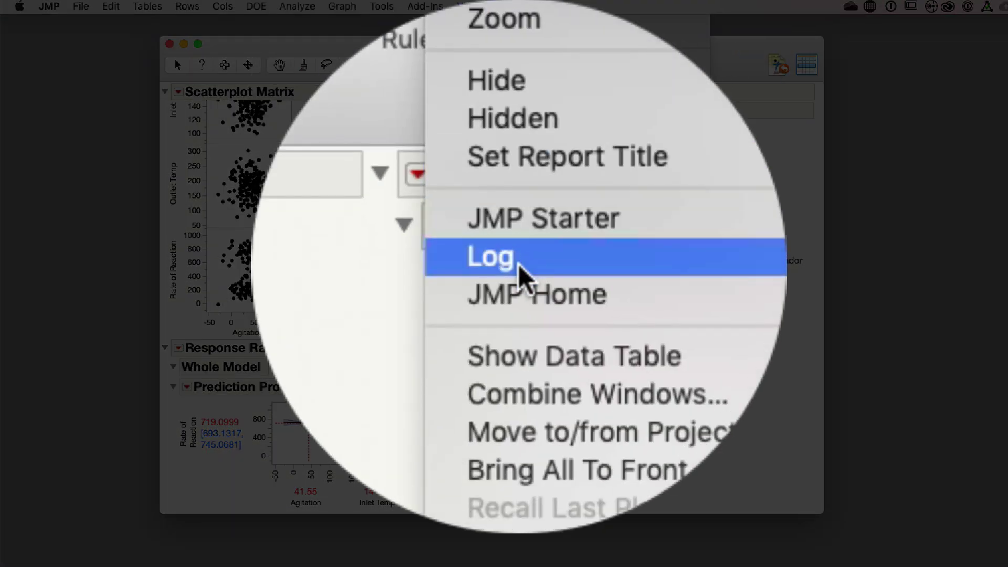
{"action": "left_click", "coordinate": [517, 121]}
{"action": "scroll", "coordinate": [355, 398], "scroll_direction": "up", "scroll_amount": 3}
{"action": "scroll", "coordinate": [375, 413], "scroll_direction": "up", "scroll_amount": 6}
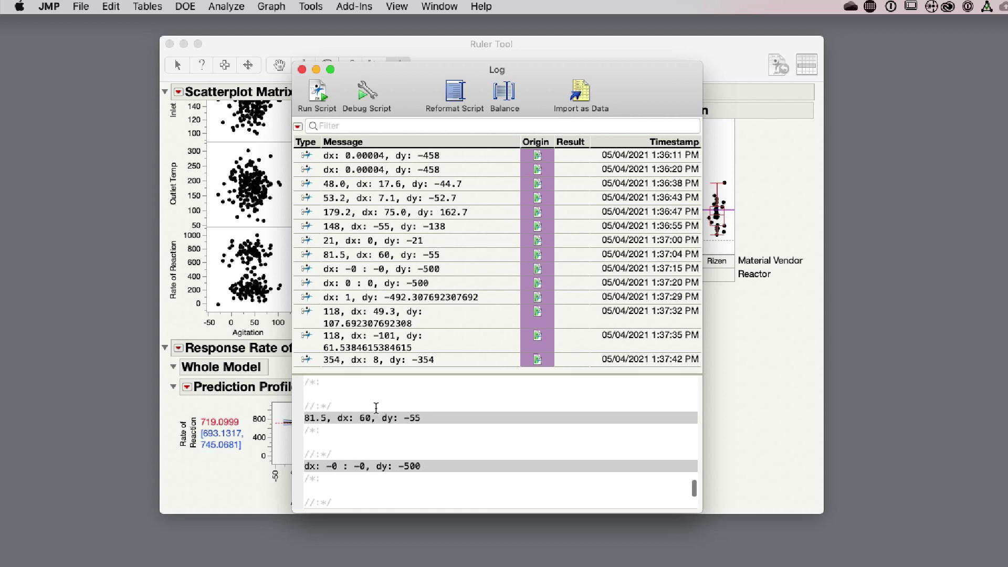
{"action": "scroll", "coordinate": [376, 408], "scroll_direction": "up", "scroll_amount": 4}
{"action": "scroll", "coordinate": [377, 406], "scroll_direction": "up", "scroll_amount": 8}
{"action": "scroll", "coordinate": [378, 406], "scroll_direction": "up", "scroll_amount": 4}
{"action": "scroll", "coordinate": [378, 406], "scroll_direction": "down", "scroll_amount": 10}
{"action": "scroll", "coordinate": [378, 405], "scroll_direction": "down", "scroll_amount": 7}
{"action": "scroll", "coordinate": [378, 405], "scroll_direction": "down", "scroll_amount": 5}
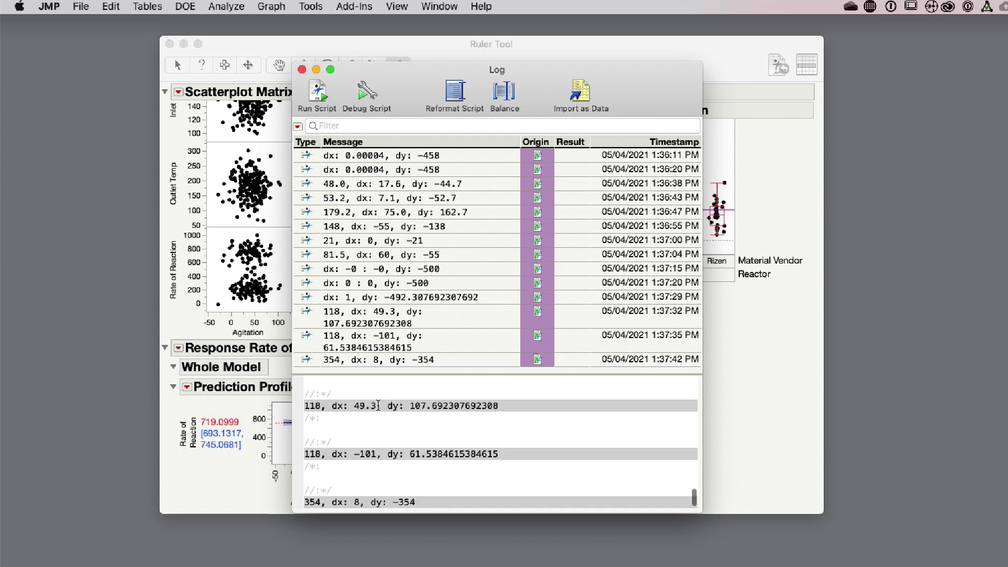
Step: Save the Log's measurements via Save Script > To Script Window, and reposition that window
{"action": "left_click", "coordinate": [297, 127]}
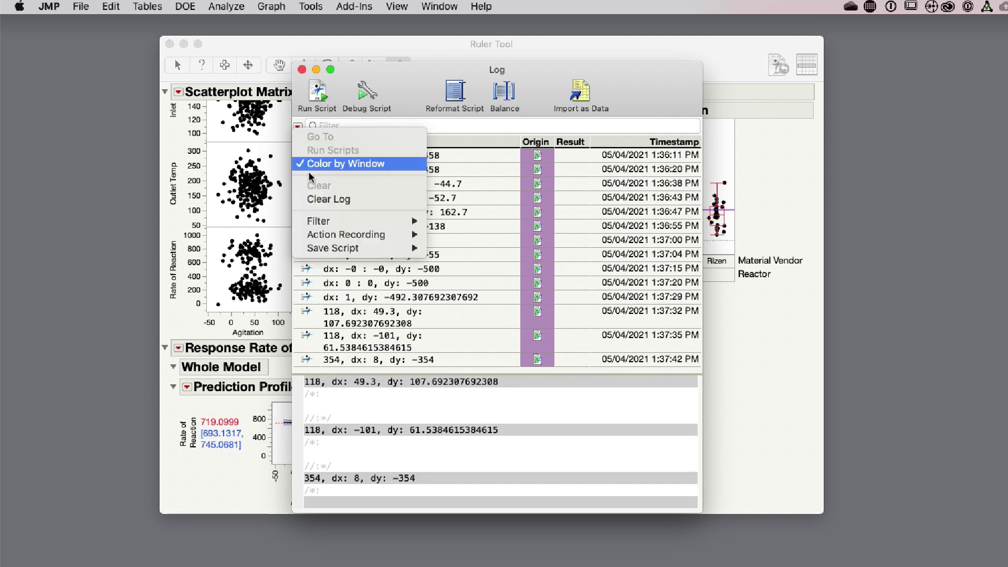
{"action": "mouse_move", "coordinate": [367, 251]}
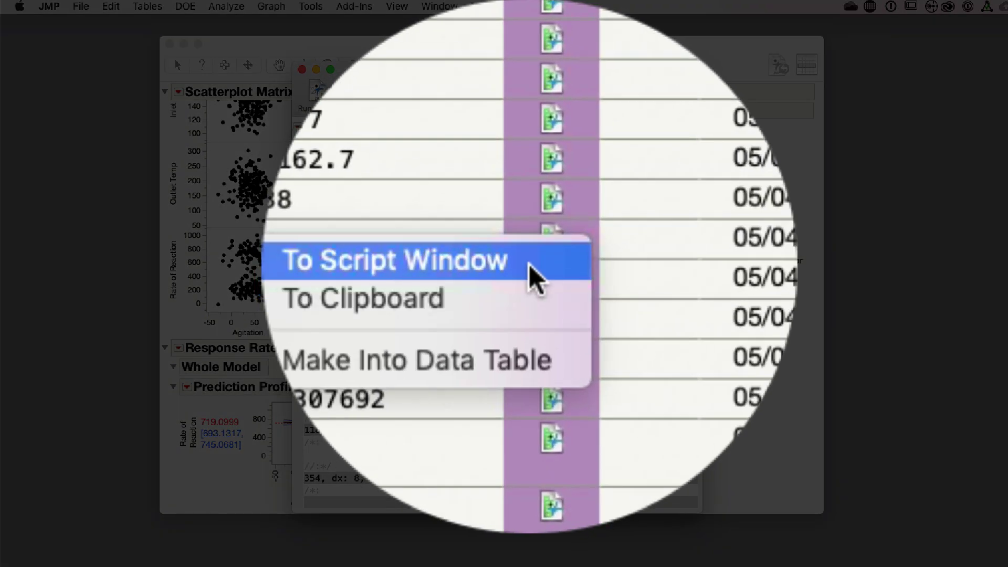
{"action": "left_click", "coordinate": [528, 264]}
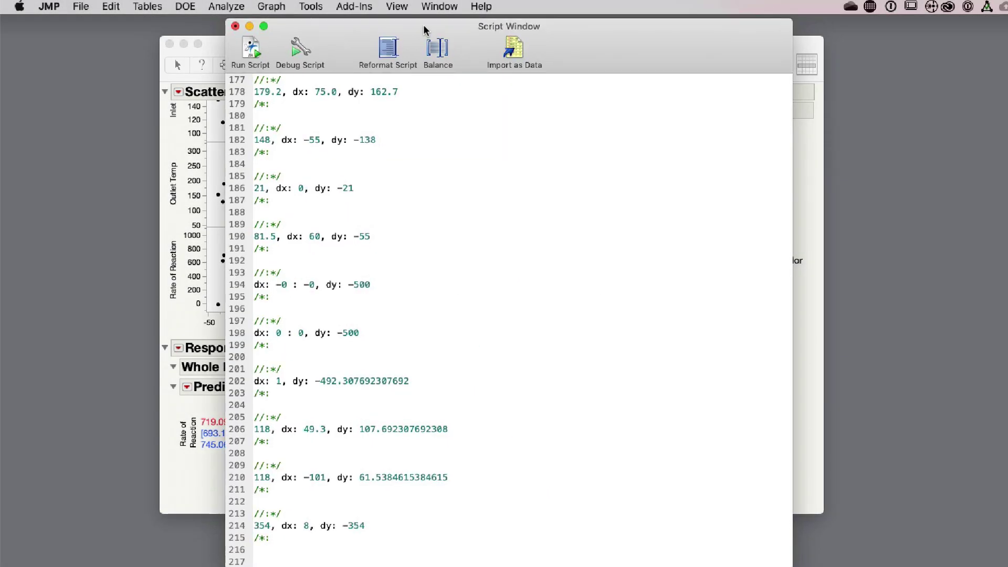
{"action": "left_click_drag", "start_coordinate": [424, 24], "coordinate": [420, 49]}
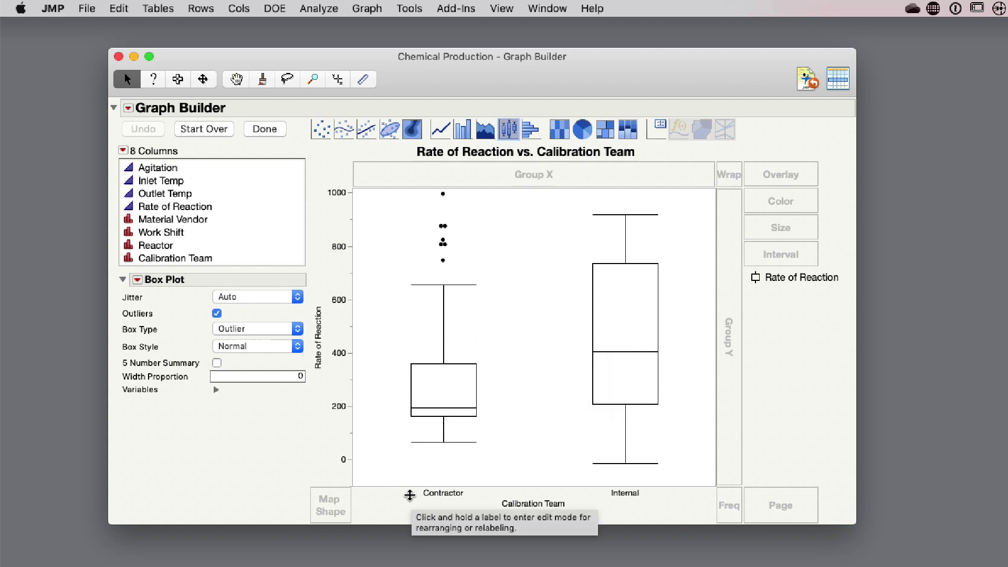
Step: Set the Calibration Team axis to Size By > Count, widening Internal and narrowing Contractor (41 rows)
{"action": "right_click", "coordinate": [410, 495]}
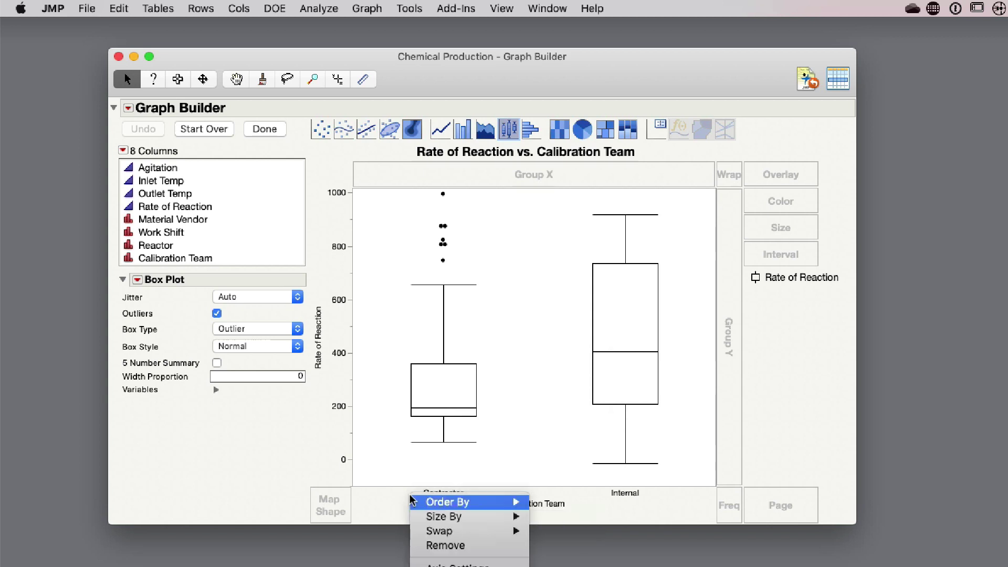
{"action": "mouse_move", "coordinate": [413, 501]}
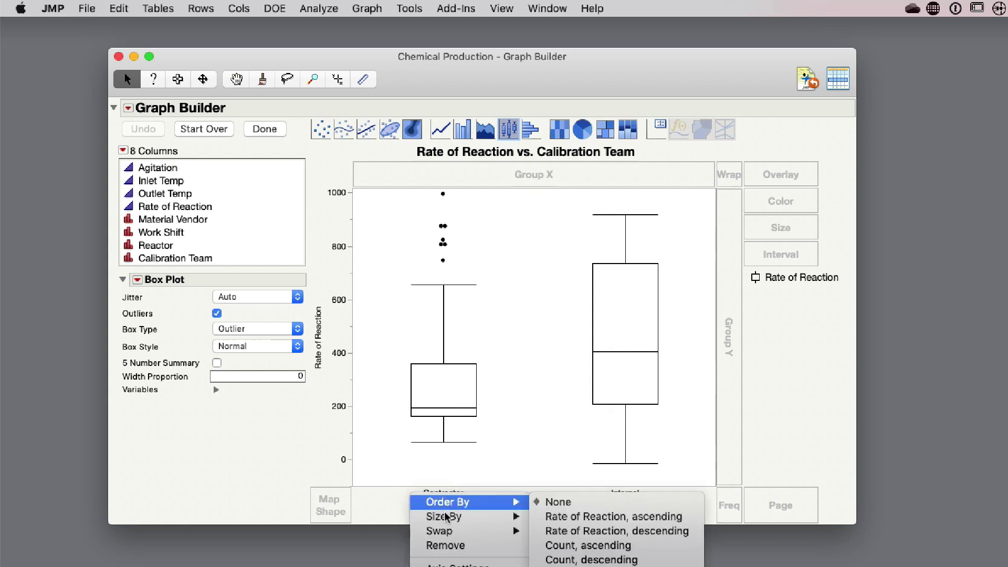
{"action": "mouse_move", "coordinate": [472, 518]}
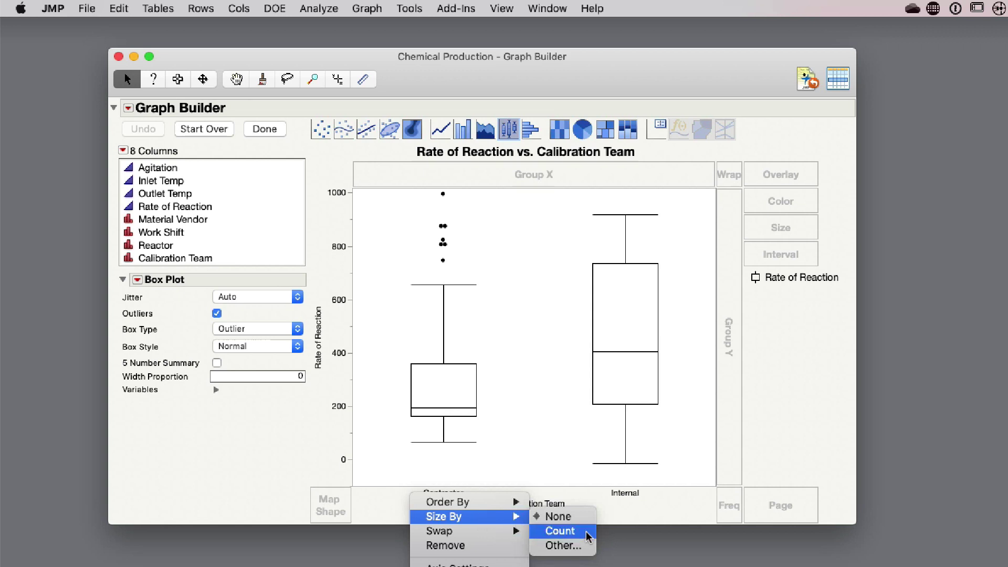
{"action": "left_click", "coordinate": [560, 531]}
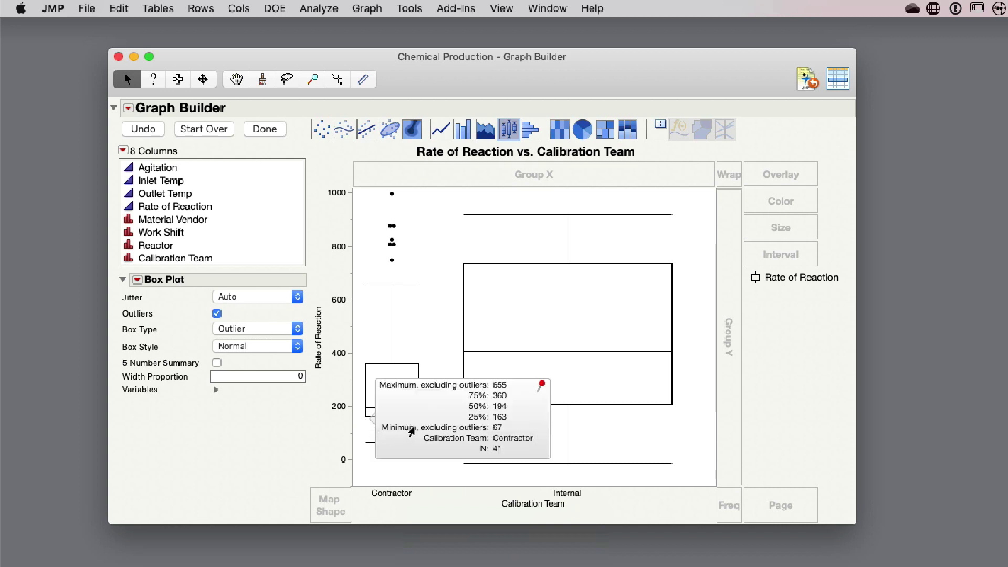
{"action": "mouse_move", "coordinate": [417, 304]}
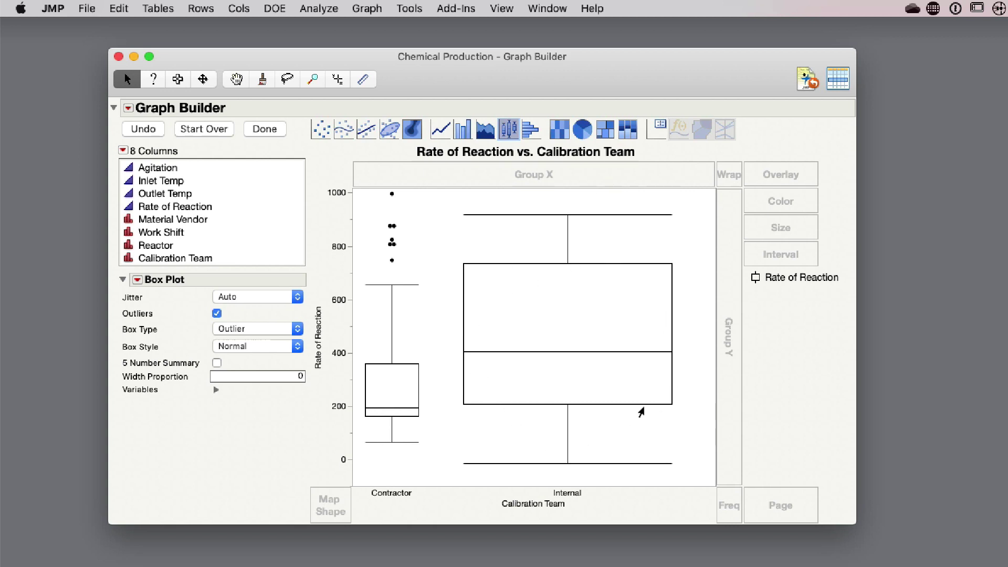
{"action": "mouse_move", "coordinate": [469, 265]}
{"action": "mouse_move", "coordinate": [415, 429]}
Step: Turn on Notched boxes, notching the medians near 194 for Contractor and 400 for Internal
{"action": "left_click", "coordinate": [137, 279]}
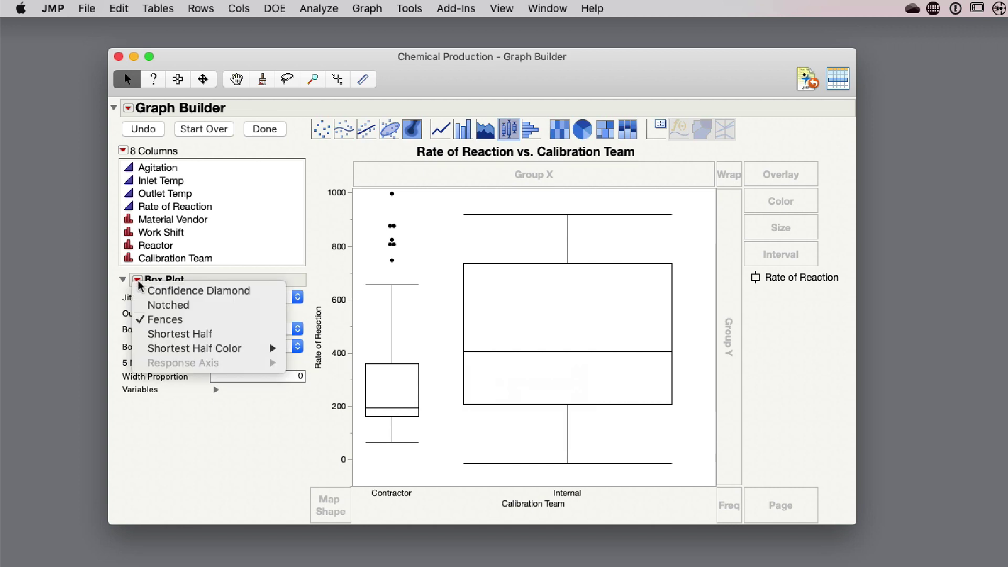
{"action": "left_click", "coordinate": [234, 310]}
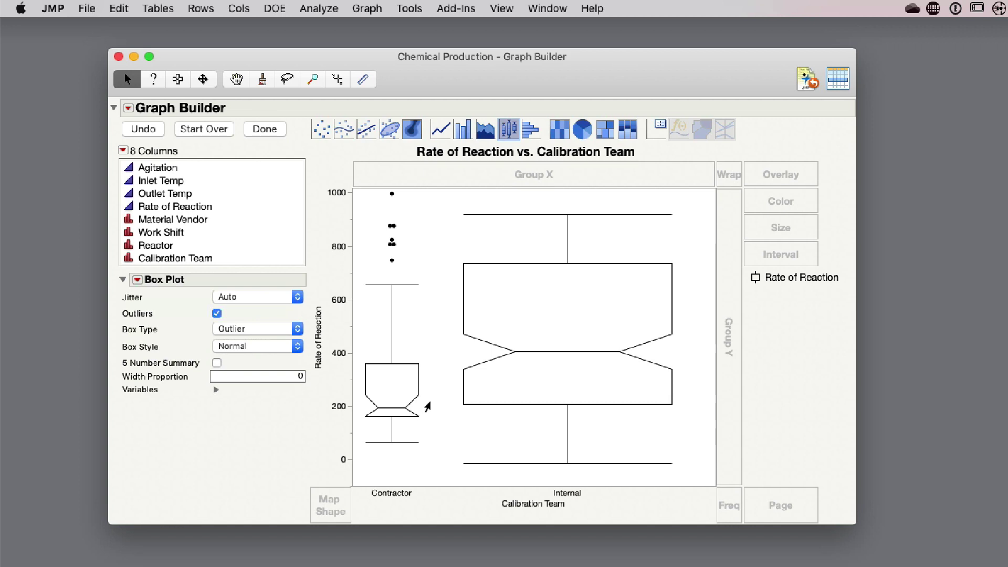
{"action": "mouse_move", "coordinate": [465, 369]}
Step: Enable Confidence Diamond, overlaying mean diamonds near 330 for Contractor and 465 for Internal
{"action": "left_click", "coordinate": [137, 279]}
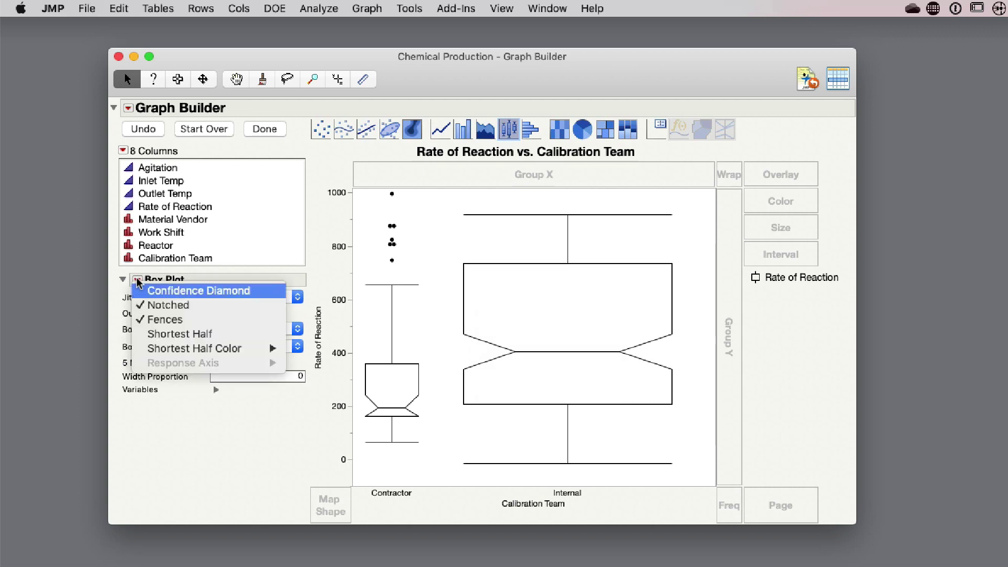
{"action": "left_click", "coordinate": [138, 282]}
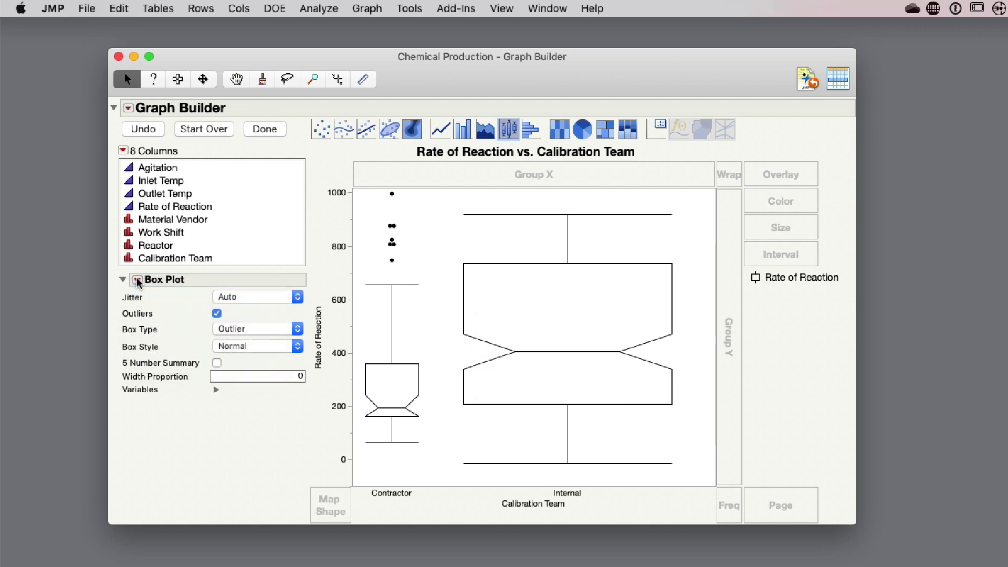
{"action": "left_click", "coordinate": [138, 282]}
{"action": "left_click", "coordinate": [152, 290]}
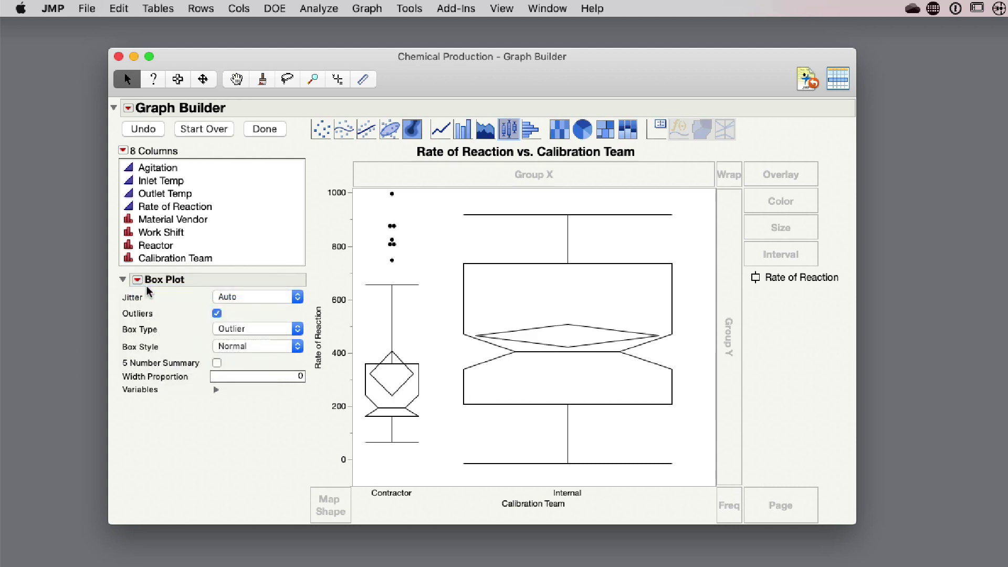
{"action": "mouse_move", "coordinate": [402, 383]}
{"action": "mouse_move", "coordinate": [405, 356]}
{"action": "mouse_move", "coordinate": [506, 323]}
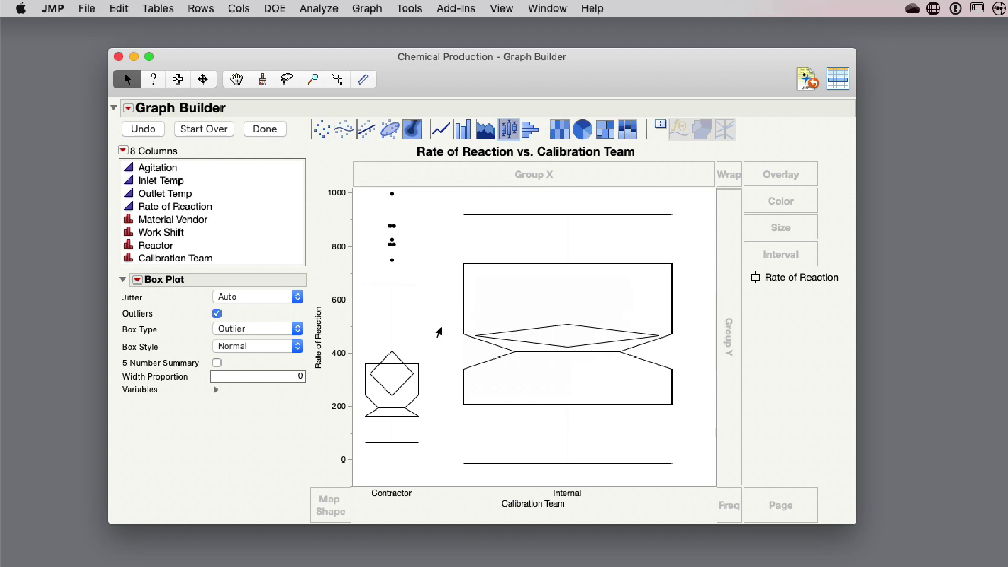